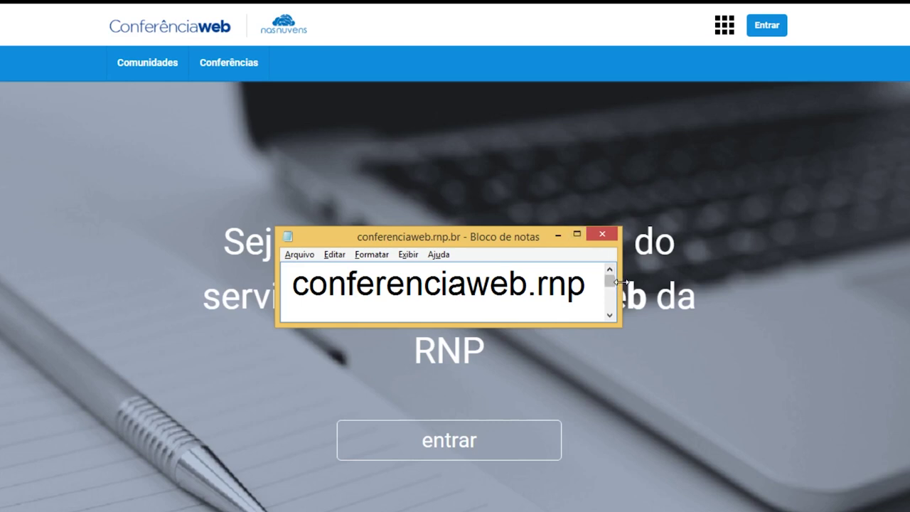
Sign in to the portal through the CAFe federation, choosing IFES - Instituto Federal do Espirito Santo as the home institution.
drag(621, 281, 664, 288)
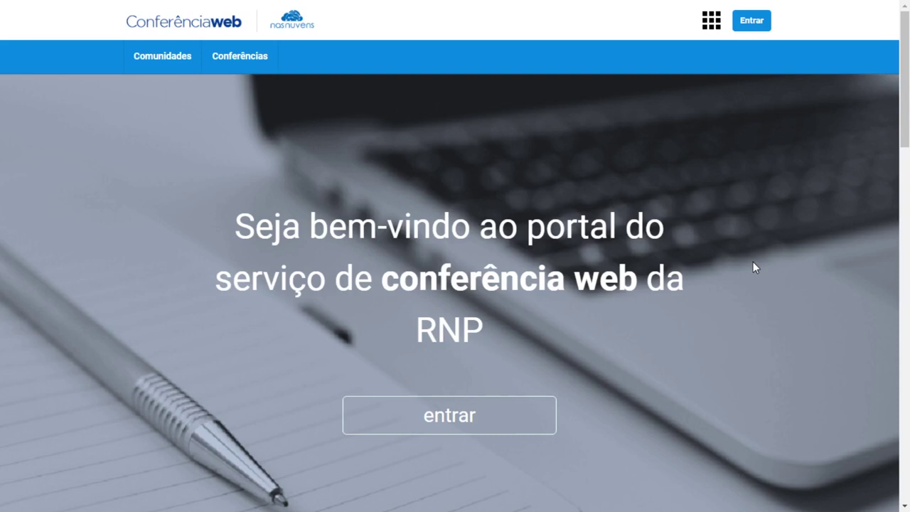
click(744, 20)
click(446, 367)
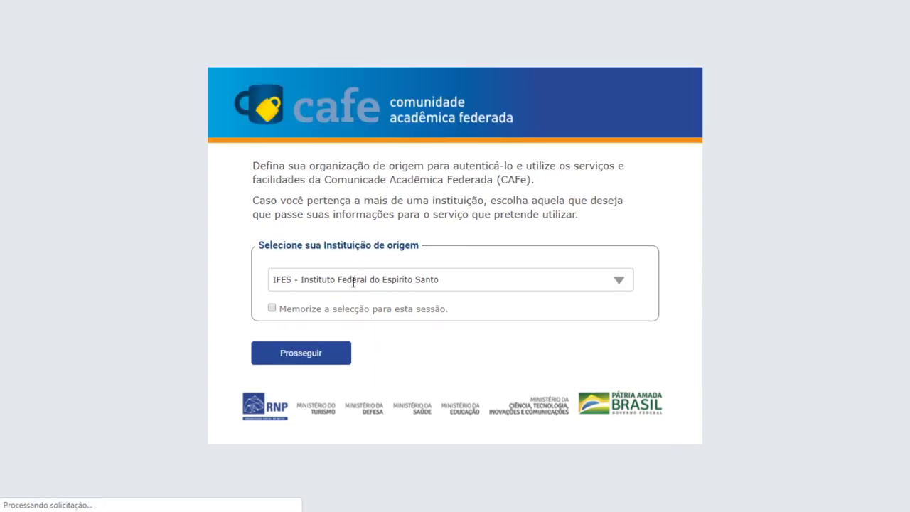
click(352, 280)
text(ifes)
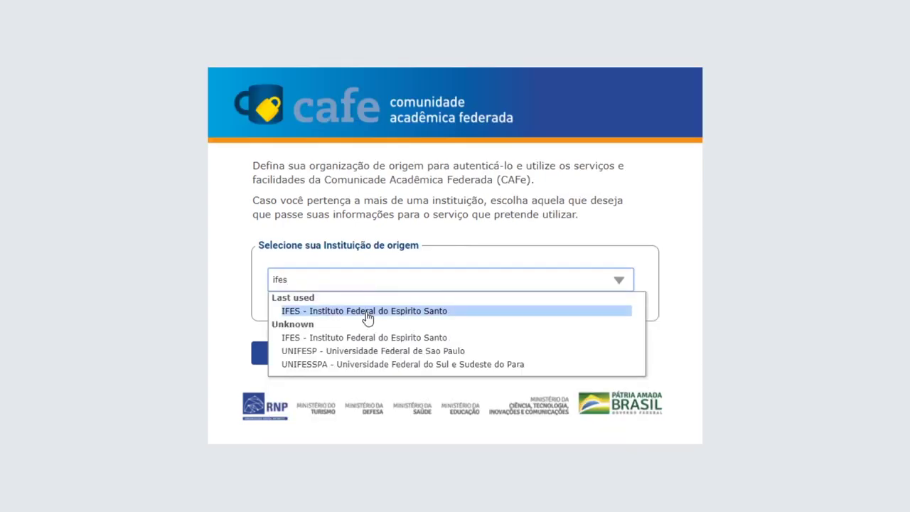
click(367, 315)
click(290, 359)
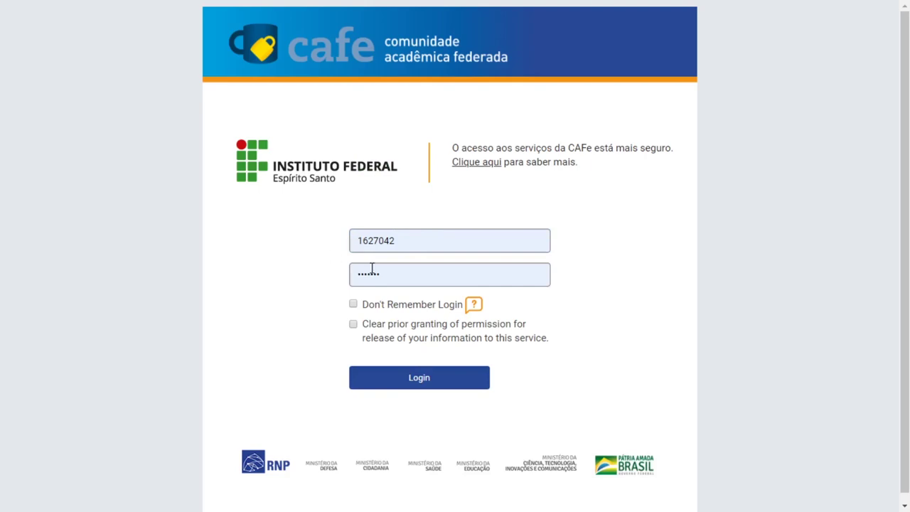
click(422, 380)
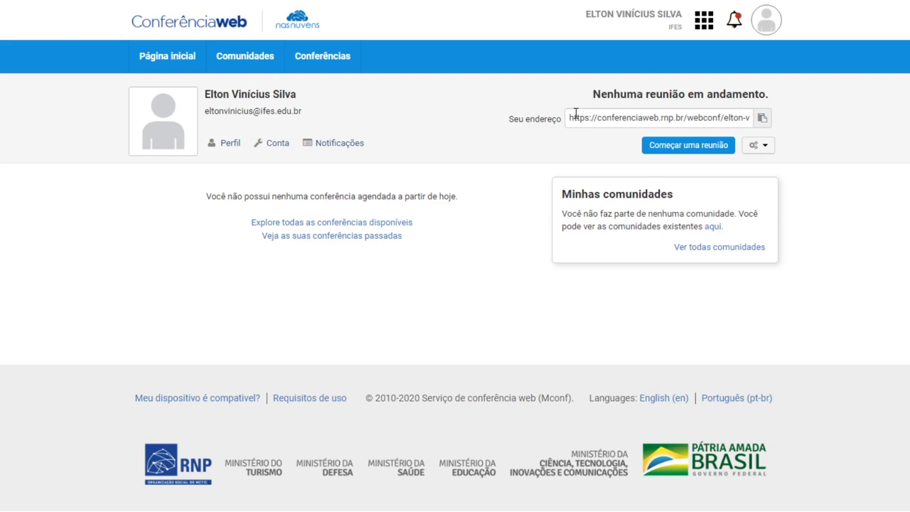
Copy the personal meeting room address and open it in a new full-screen browser tab.
click(762, 119)
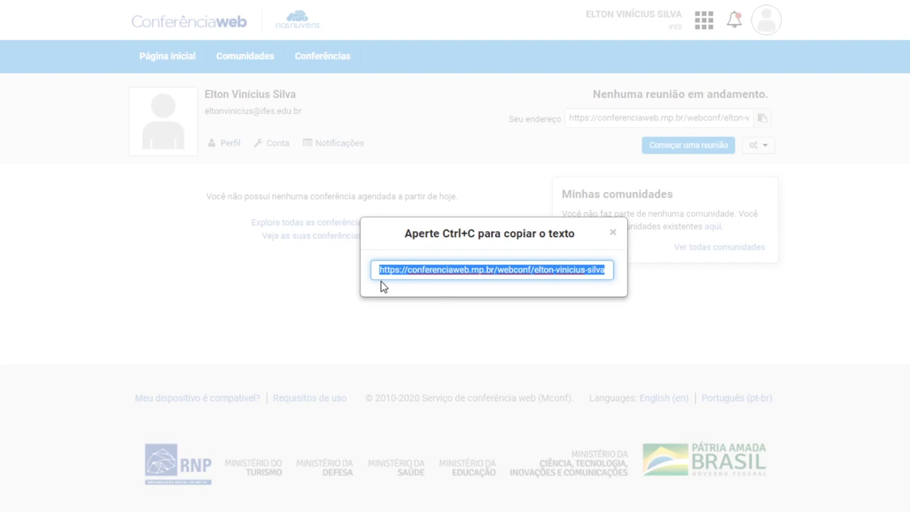
key(ctrl+c)
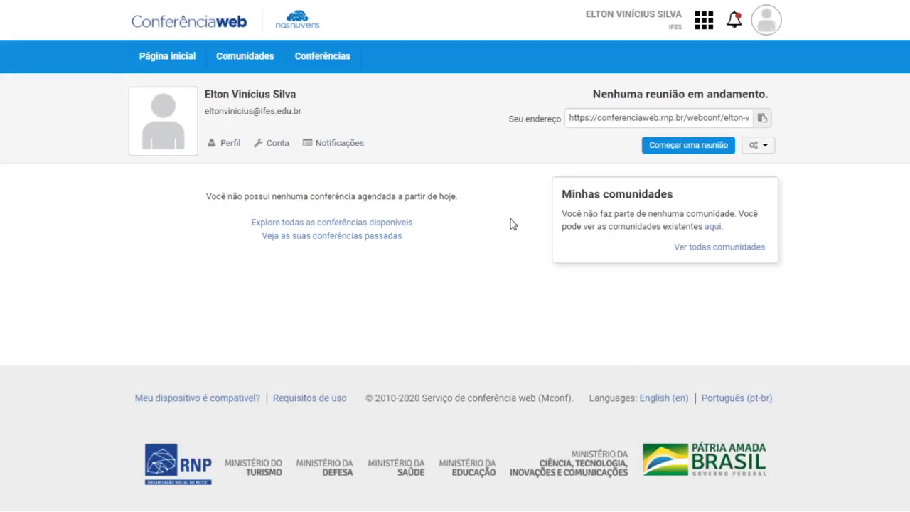
key(F11)
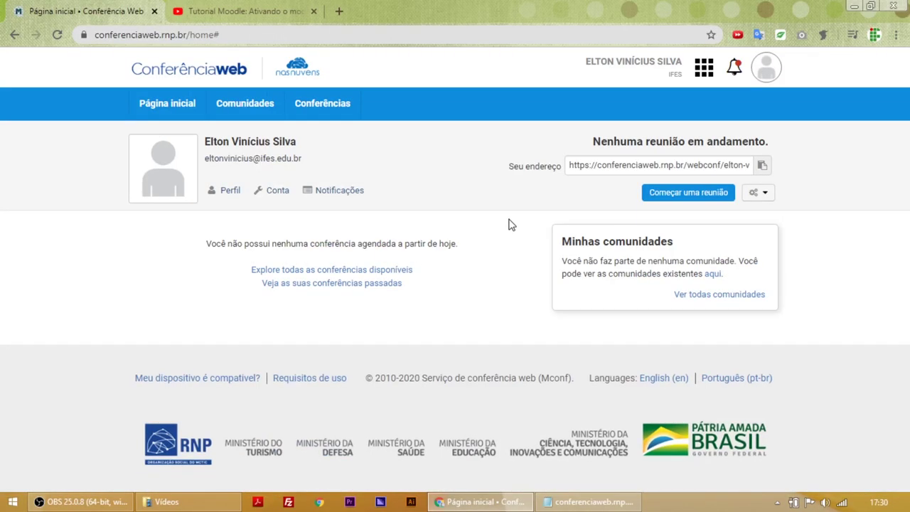
key(ctrl+t)
key(ctrl+v)
key(Return)
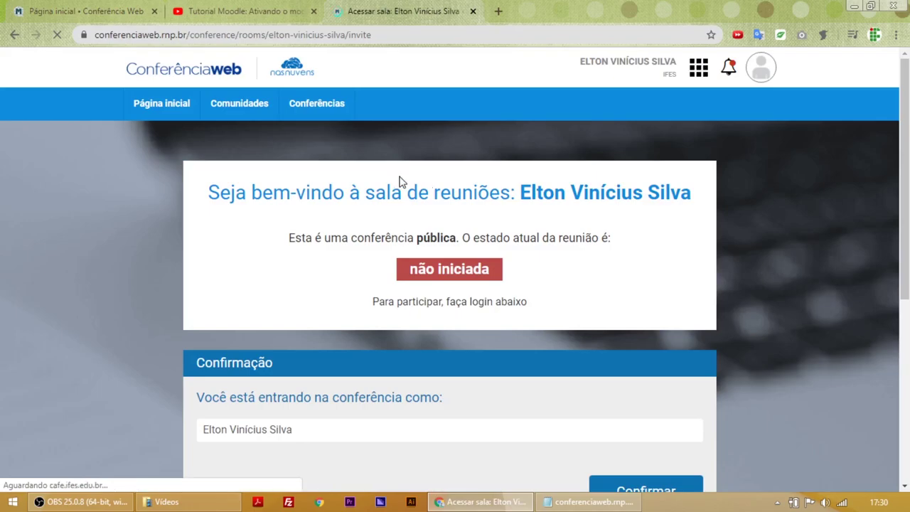
key(F11)
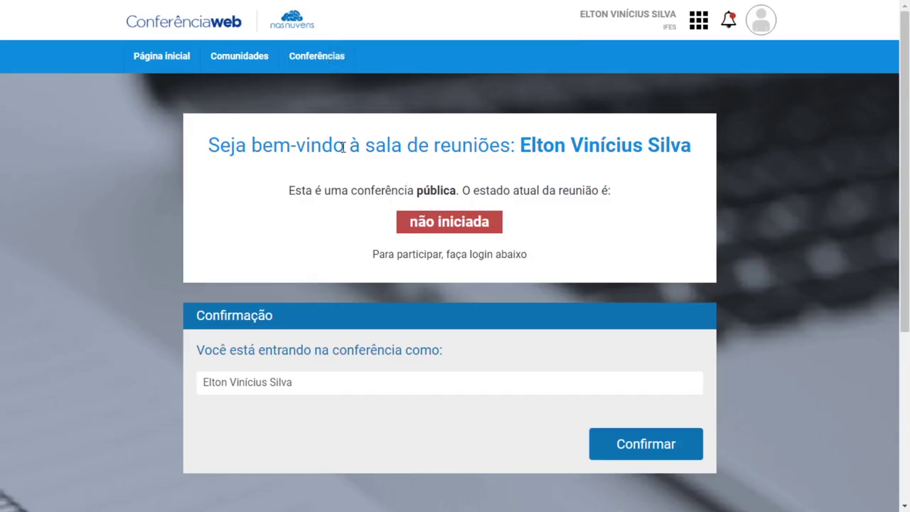
Confirm entry into the personal meeting room under the signed-in account's name.
drag(246, 147, 344, 146)
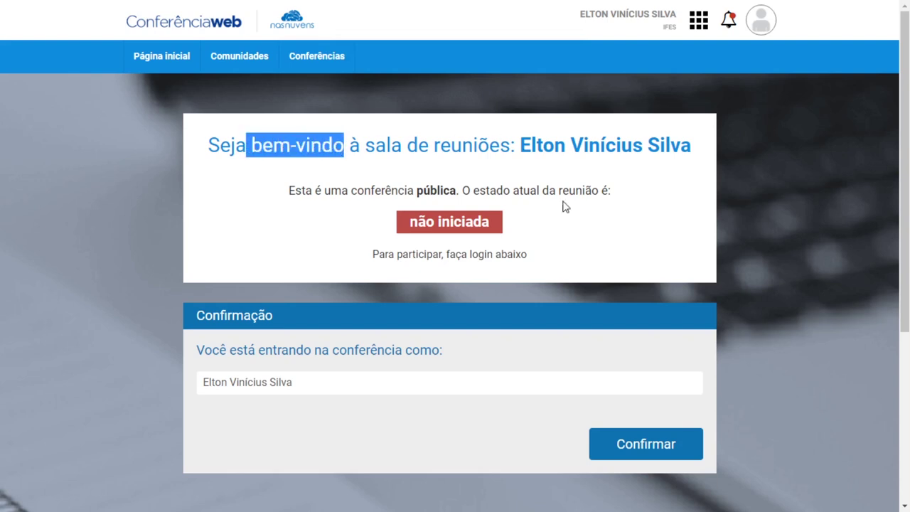
scroll(479, 254, down, 1)
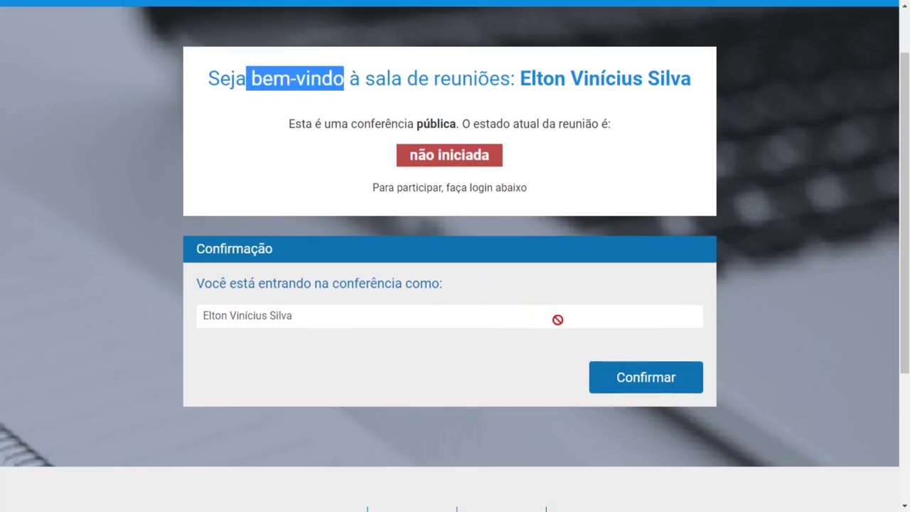
click(660, 383)
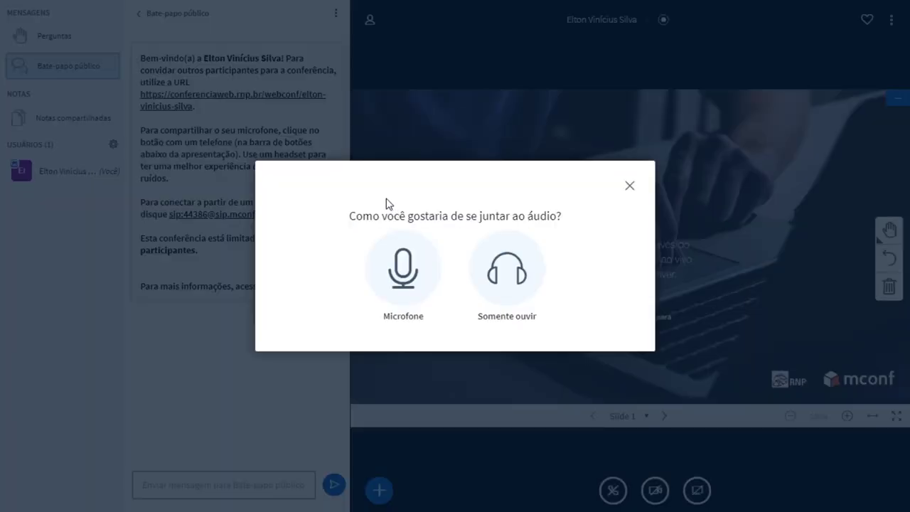
Join the audio with the microphone, granting access and passing the sound test, and set the conference mode to Pequeno.
click(409, 264)
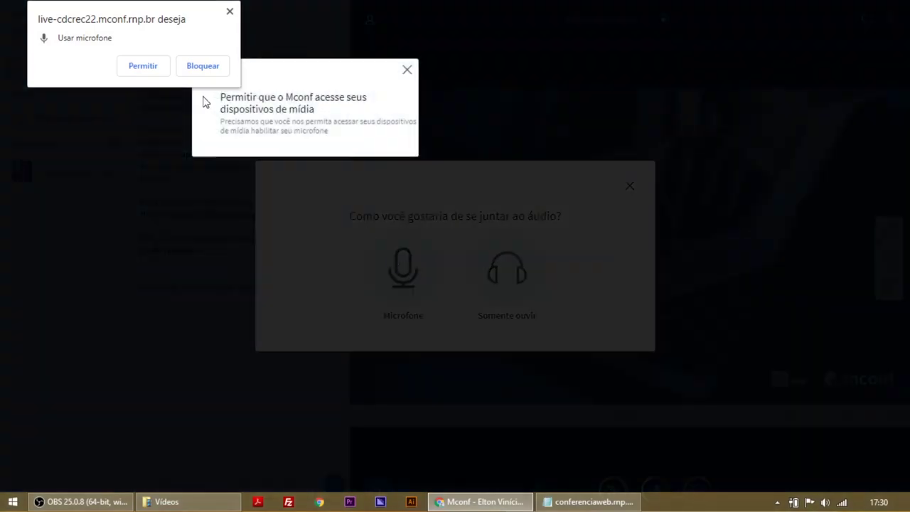
click(155, 68)
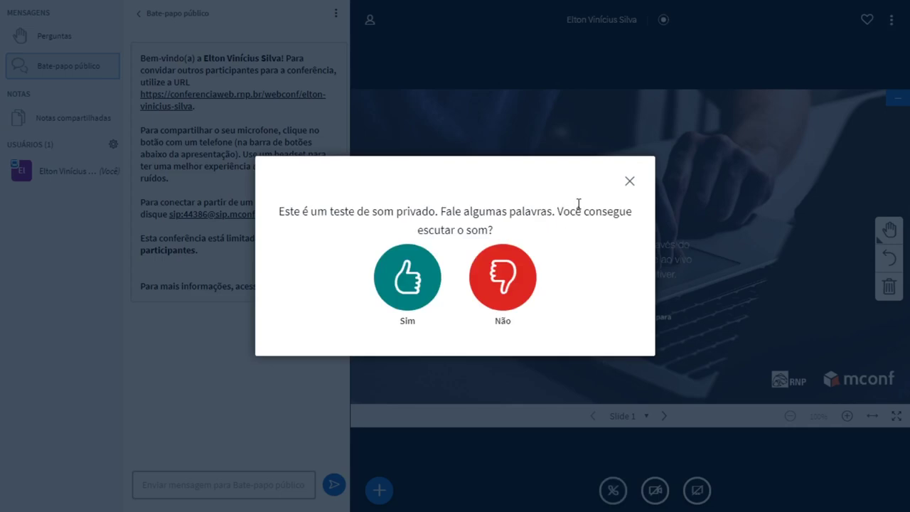
click(403, 279)
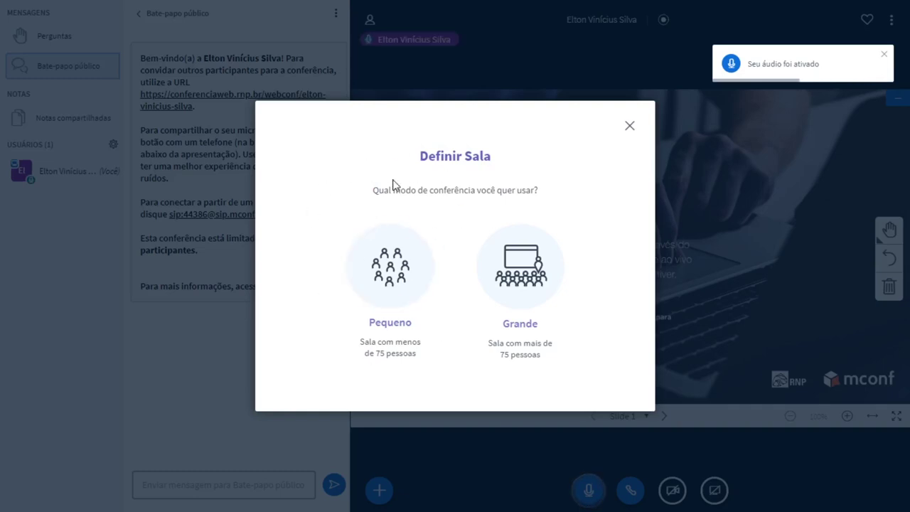
click(408, 262)
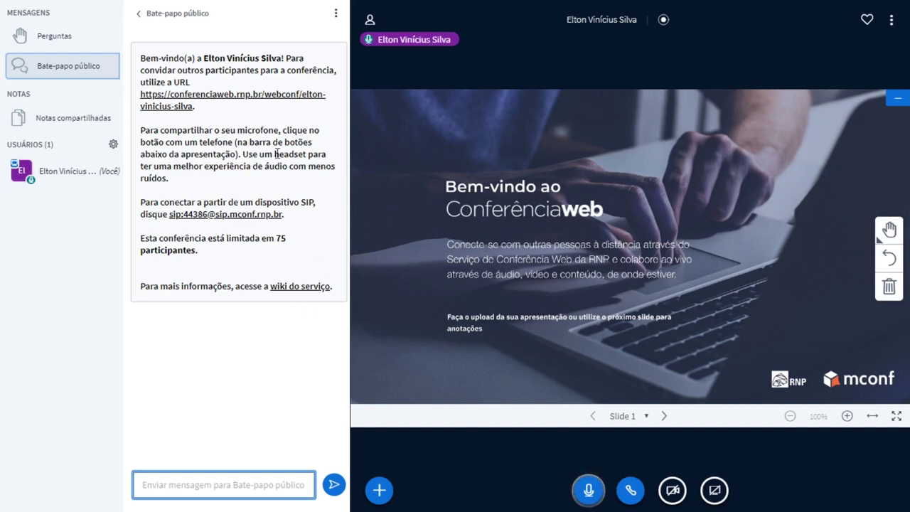
Examine the invitation URL in the public chat's welcome message.
drag(224, 113, 140, 100)
click(305, 109)
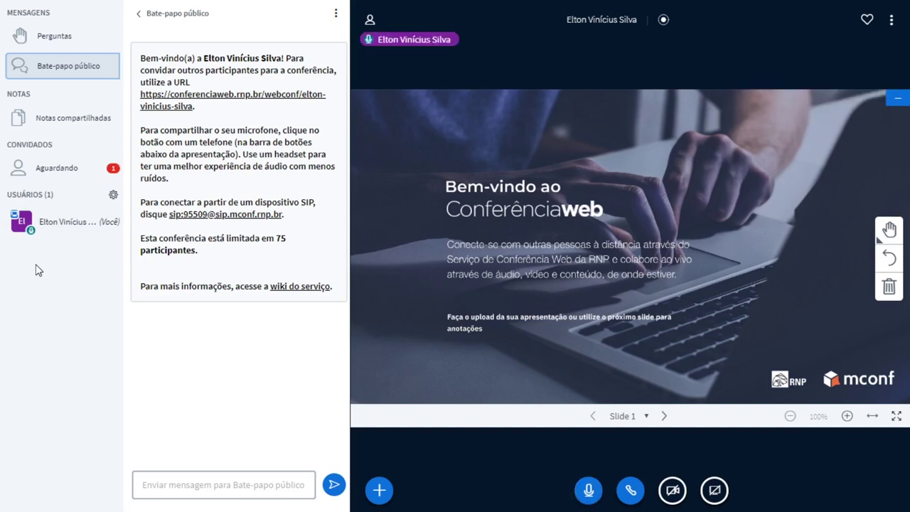
Admit all guests waiting for approval, with Lembrar escolha enabled.
click(71, 167)
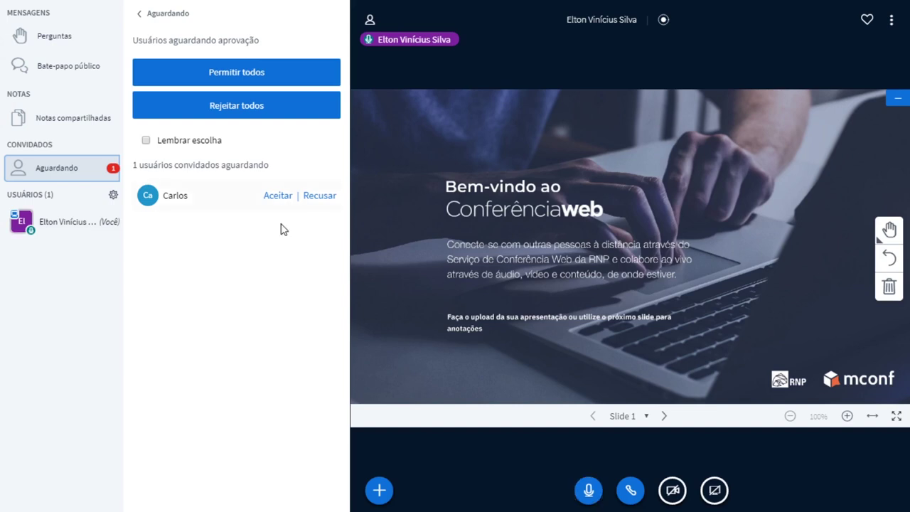
click(145, 141)
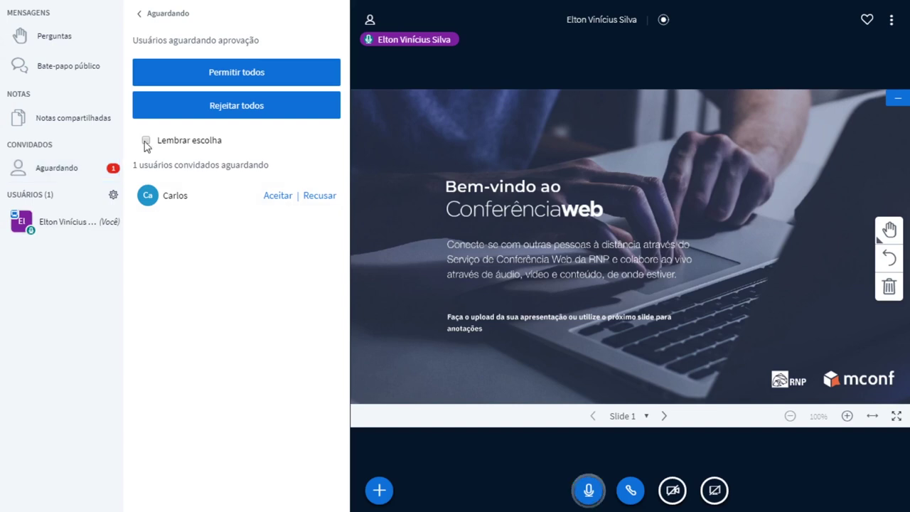
click(146, 142)
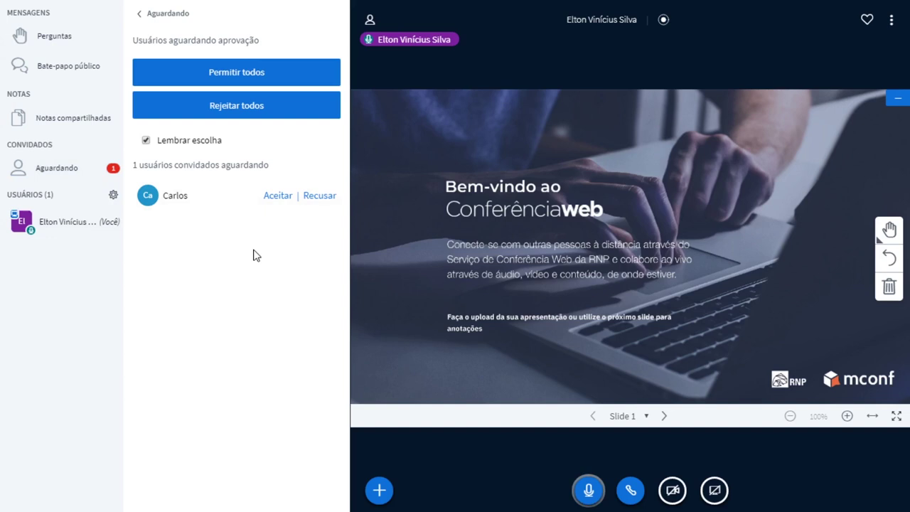
click(248, 80)
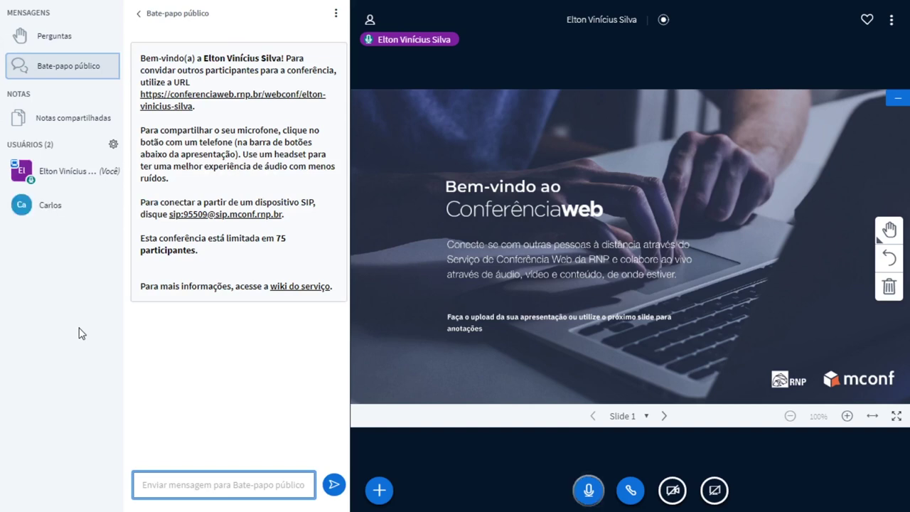
Check the admitted guest's entry in the user list, and hide and reshow the public chat.
click(64, 213)
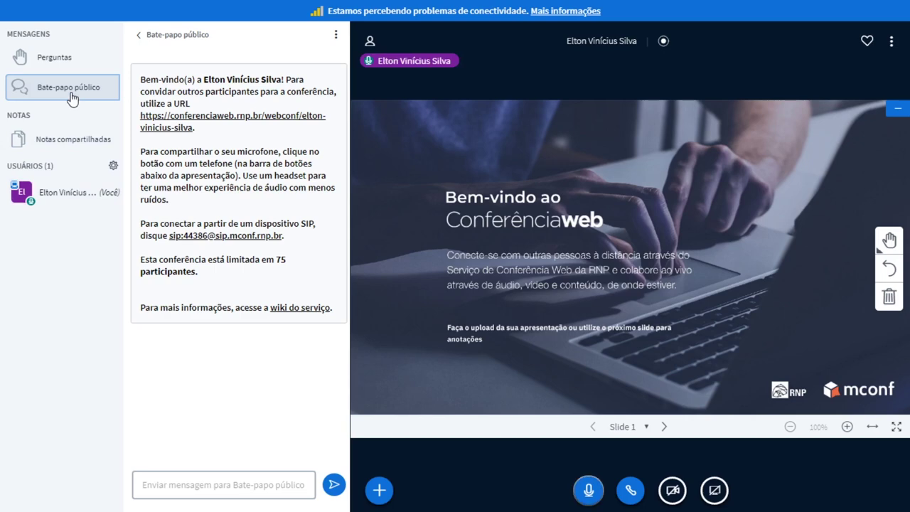
click(71, 94)
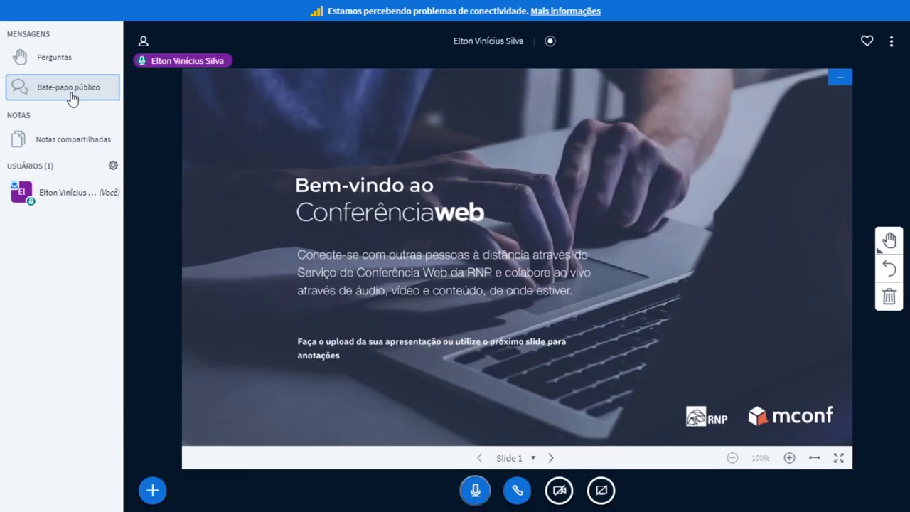
click(70, 95)
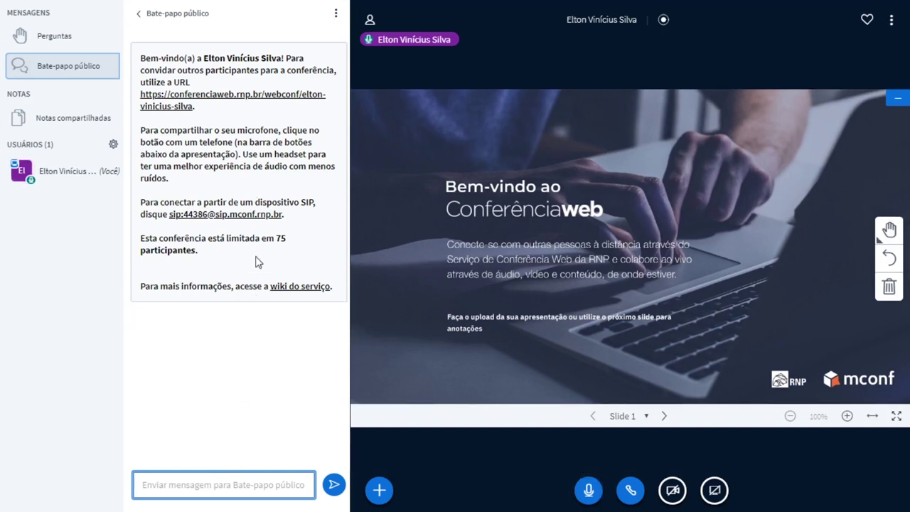
Write "Lista presentes" in the shared notes.
click(59, 127)
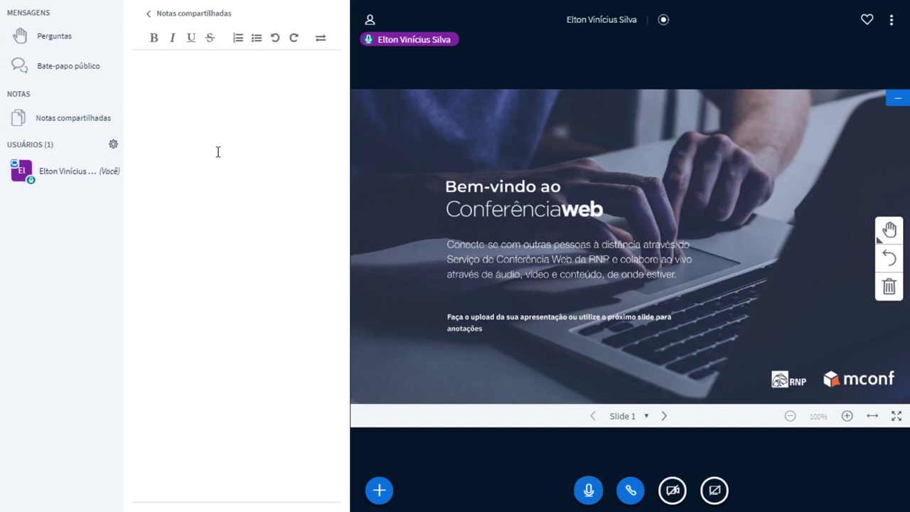
text(Pauta)
key(ctrl+a)
text(Lista presen)
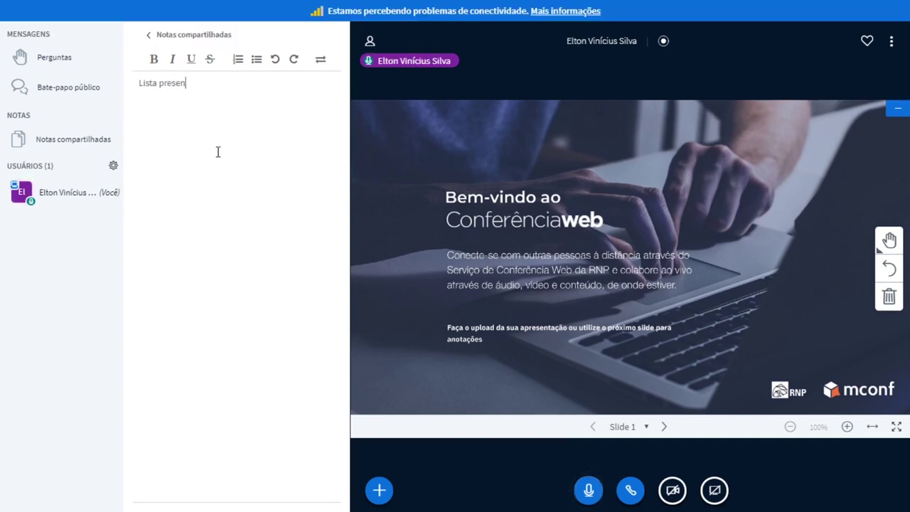
text(tes:)
key(BackSpace)
Switch to the public chat, then hide the user list and chat and bring both back.
click(73, 91)
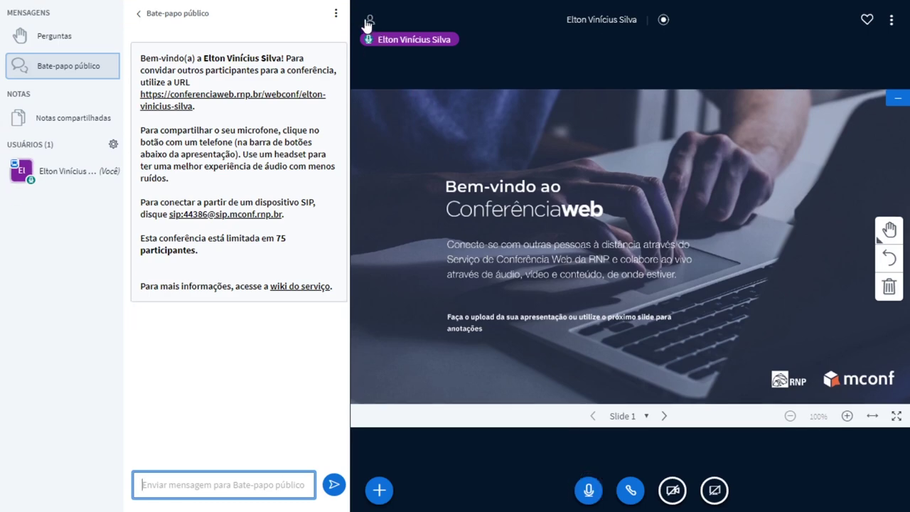
click(368, 21)
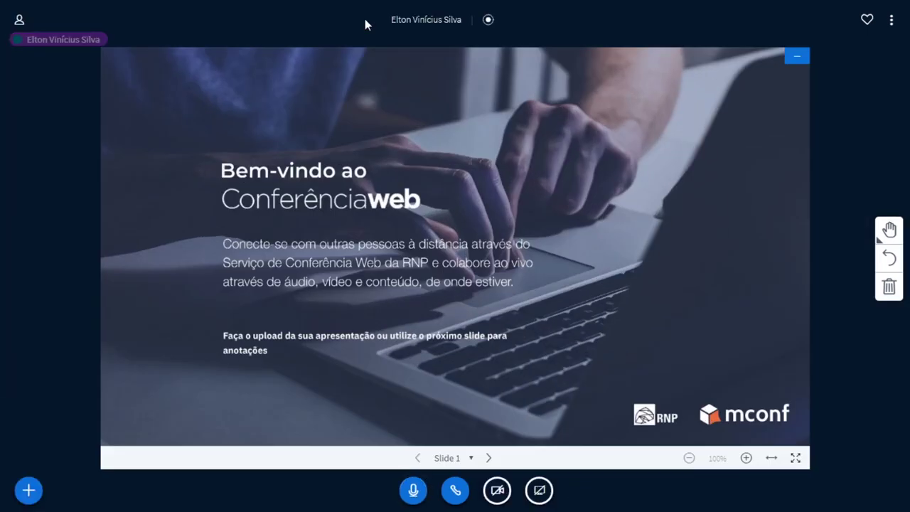
click(19, 24)
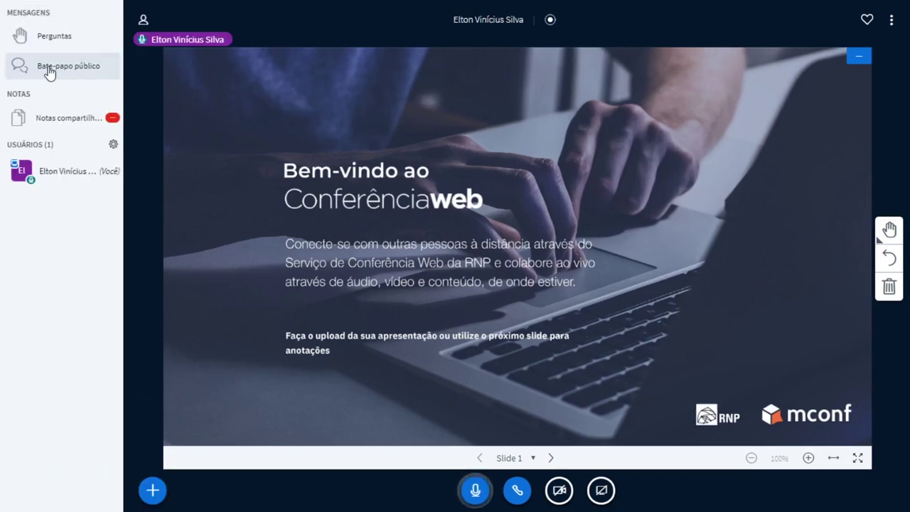
click(91, 74)
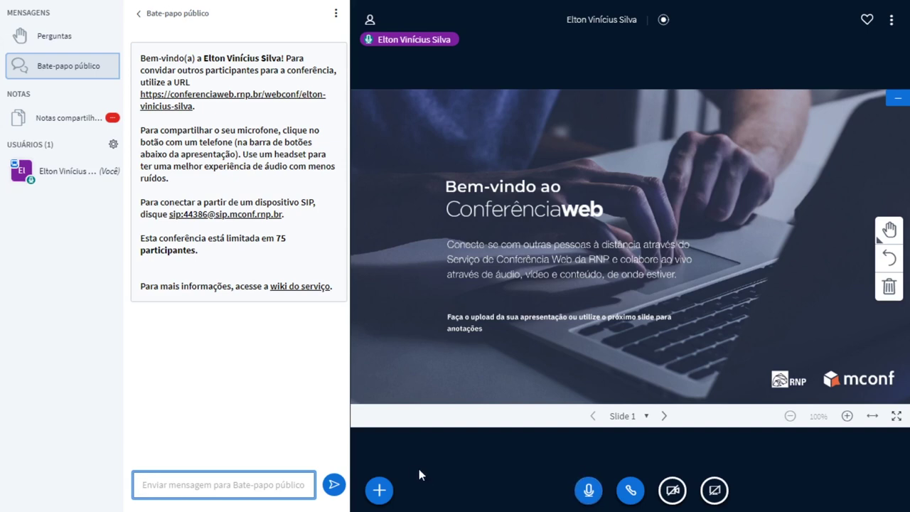
Allow participants to download the current presentation default.pdf, after browsing for files to upload without choosing one, and confirm the presentation settings.
click(382, 490)
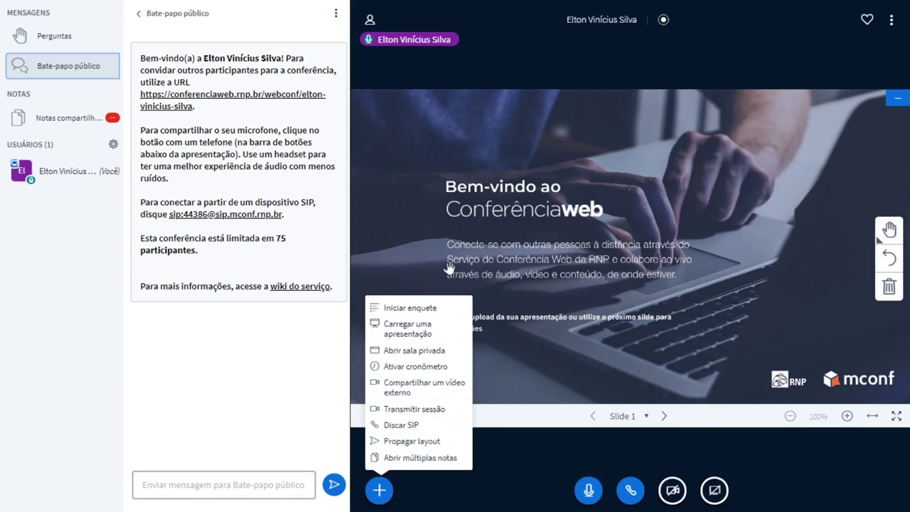
click(427, 336)
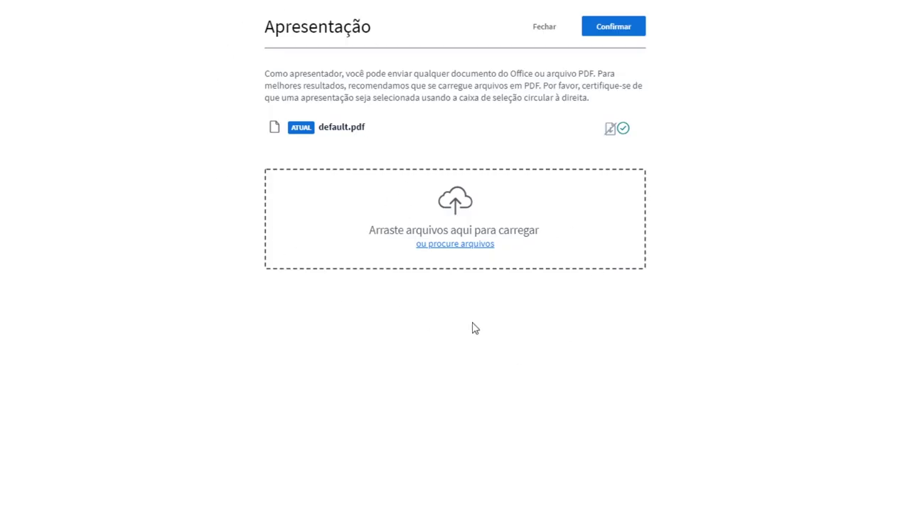
click(452, 242)
click(440, 8)
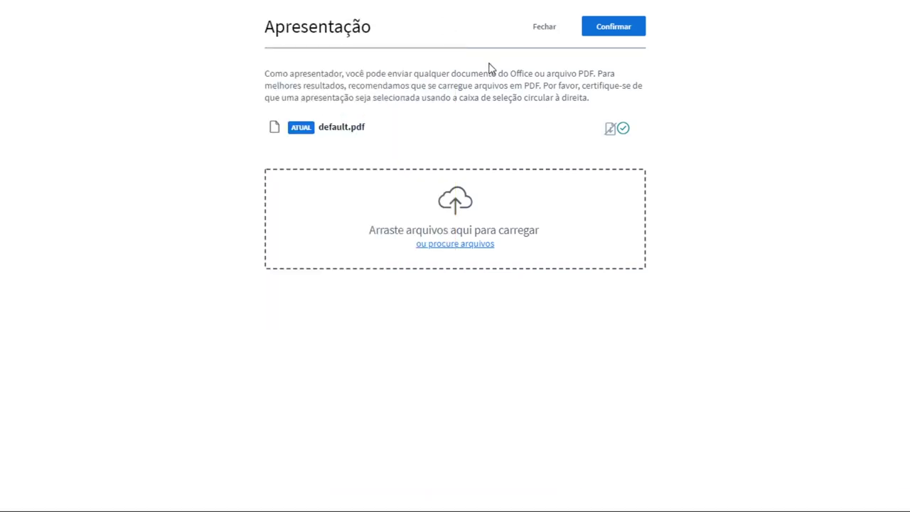
click(610, 132)
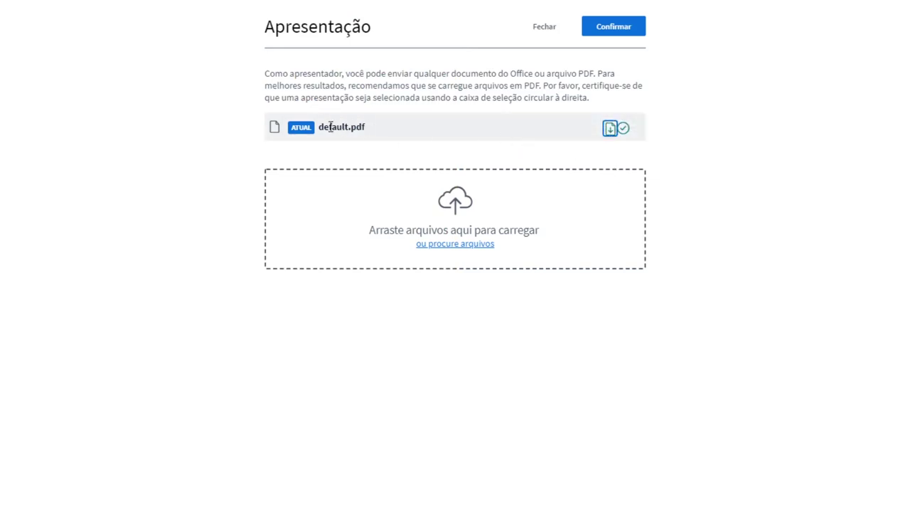
drag(331, 127, 351, 127)
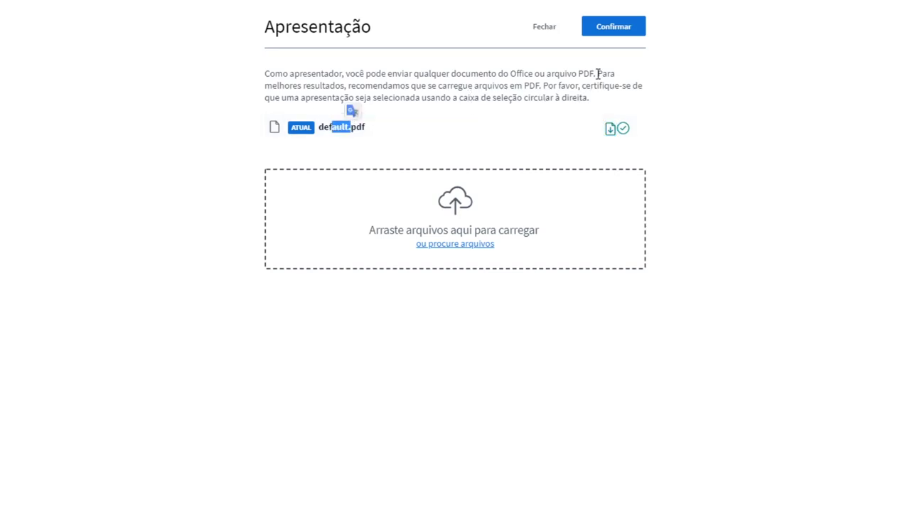
click(609, 28)
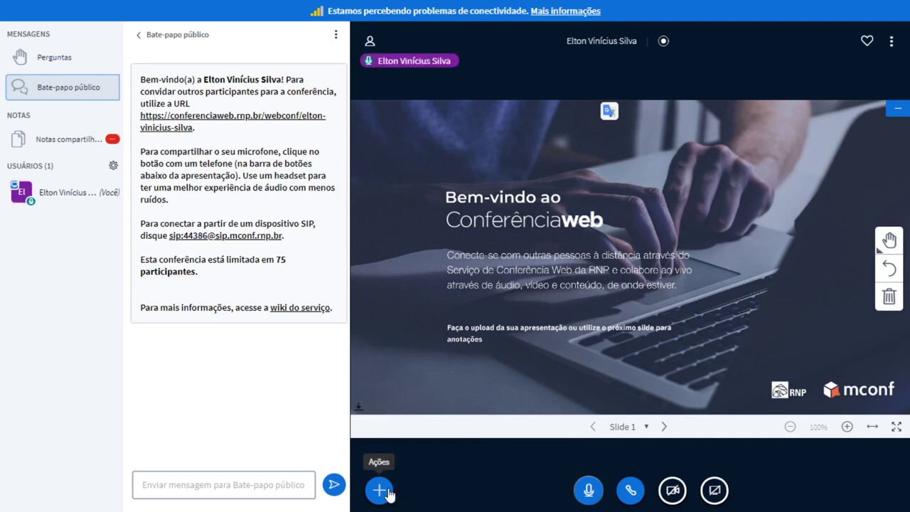
Activate the meeting's timer (cronômetro) and deactivate it again.
click(378, 490)
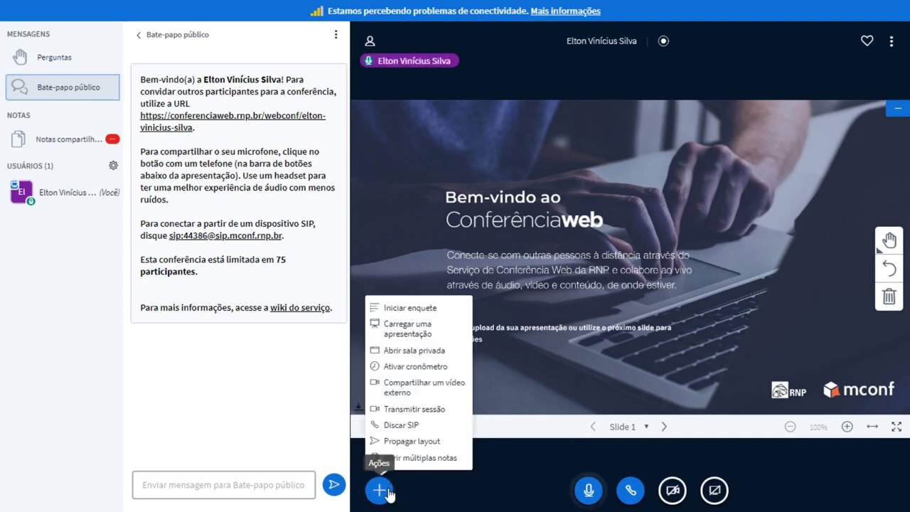
click(403, 367)
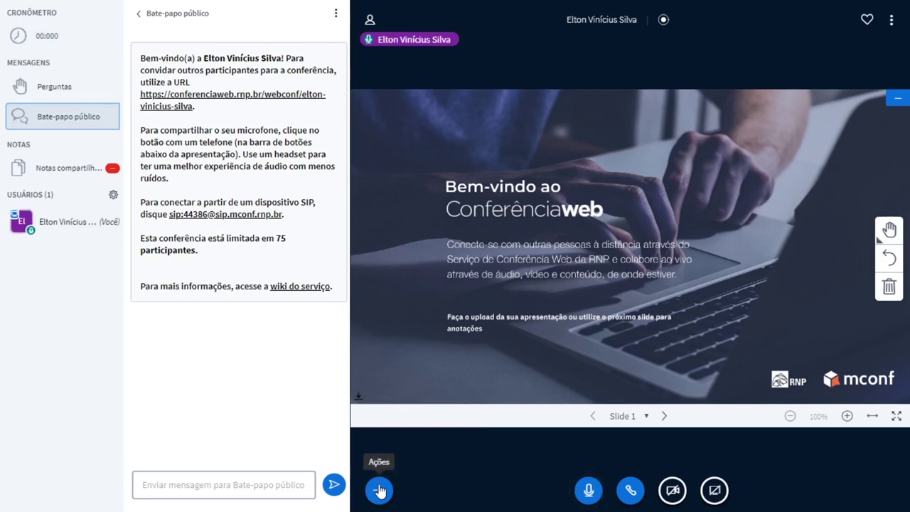
click(380, 489)
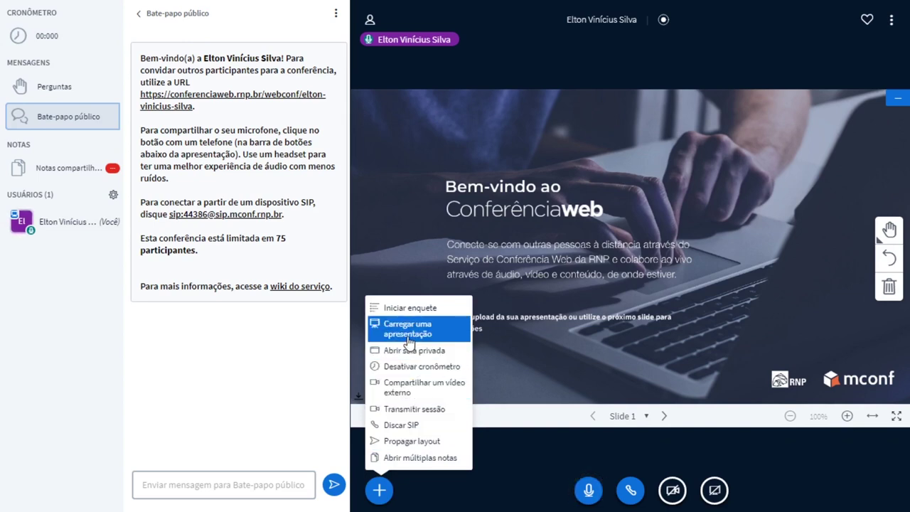
click(412, 366)
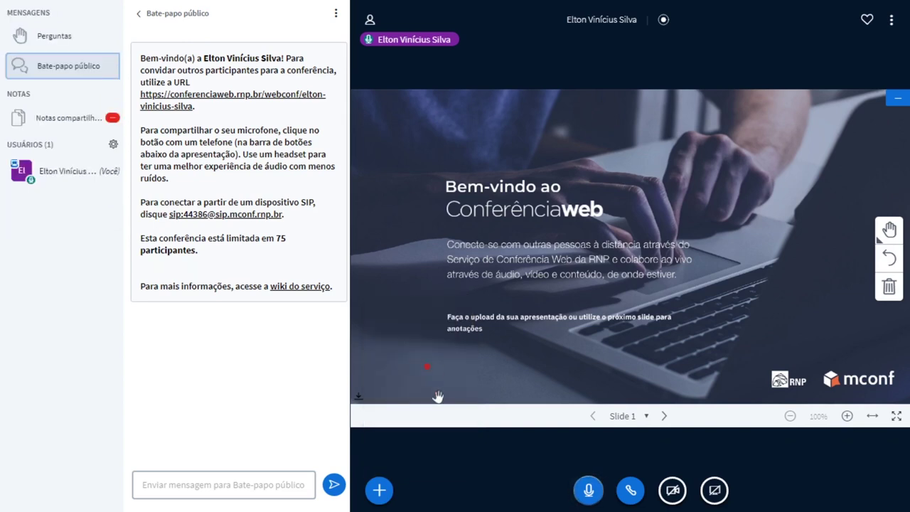
click(380, 490)
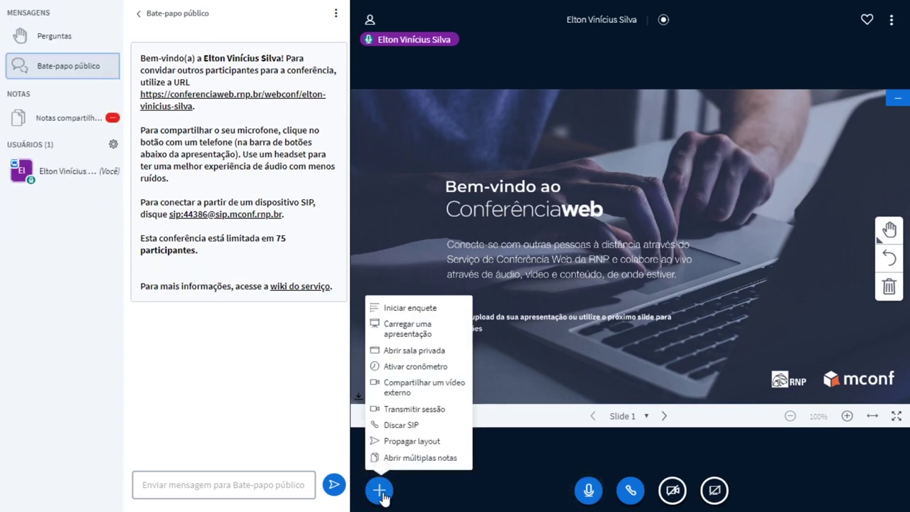
click(413, 395)
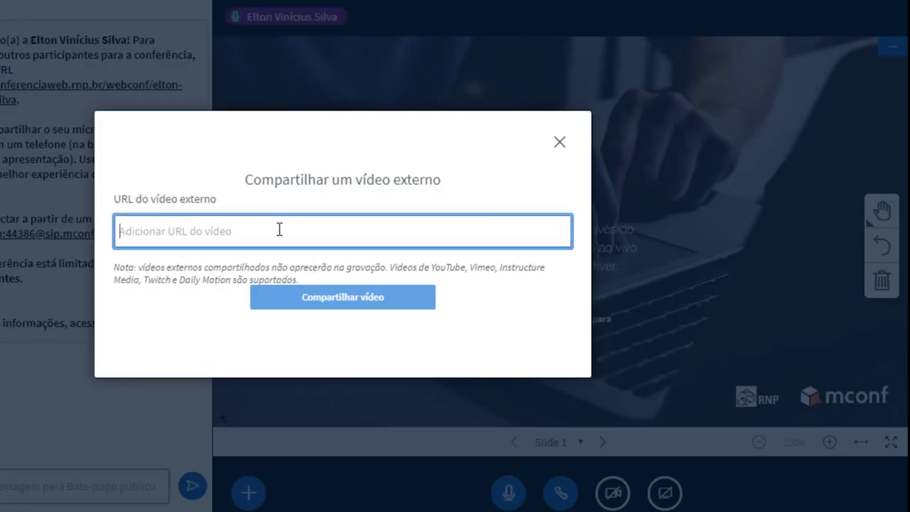
text(https://www.youtube.com/watch?v=LcWELvIWesI)
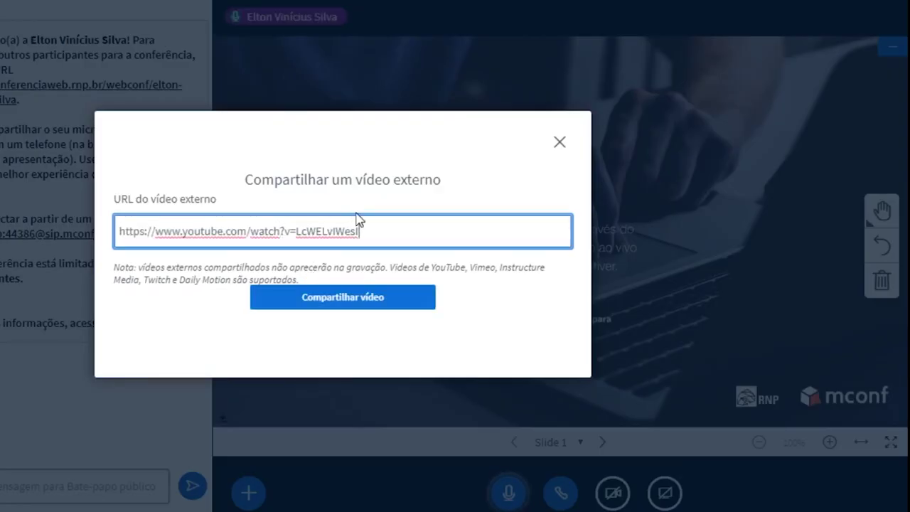
click(356, 298)
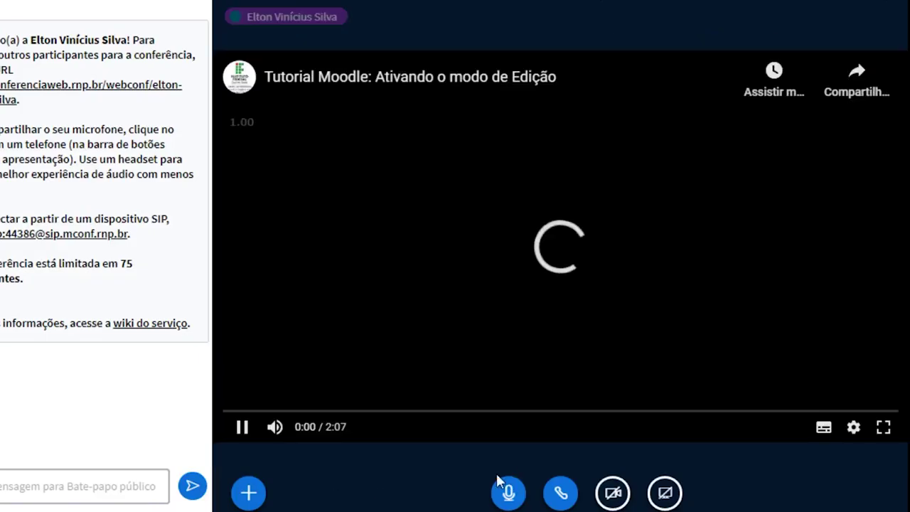
scroll(256, 36, up, 1)
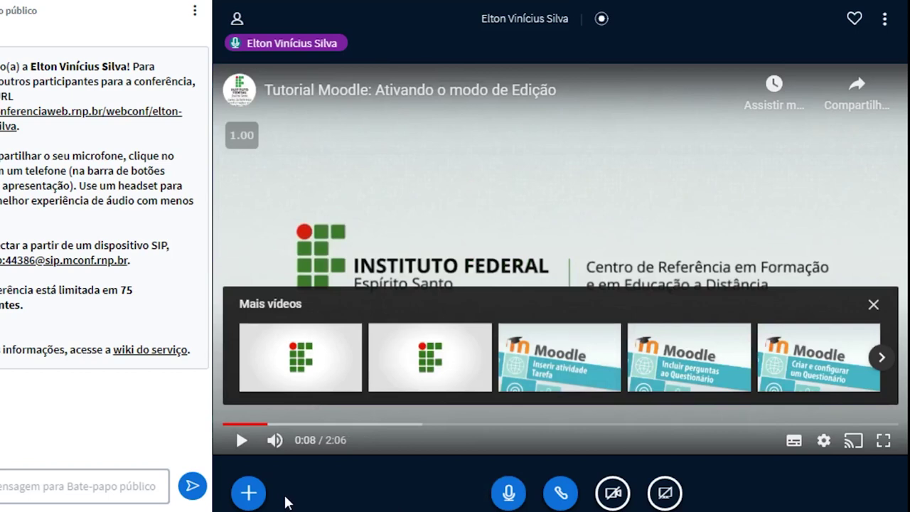
click(250, 495)
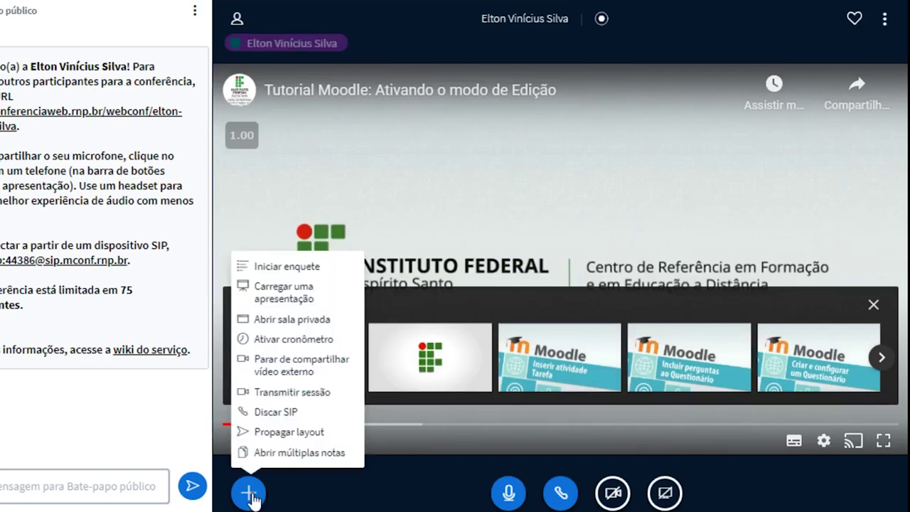
click(297, 367)
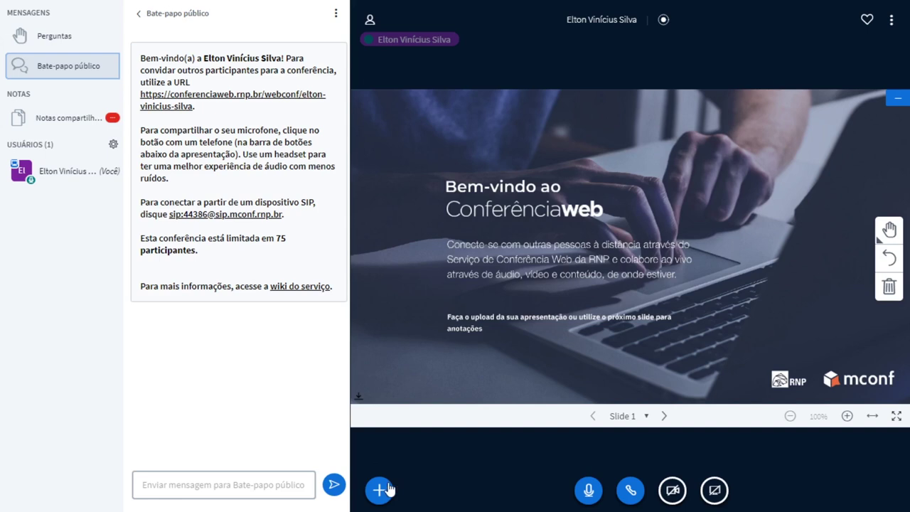
Start a Sim / Não poll, hide its results, and return to the public chat.
click(248, 493)
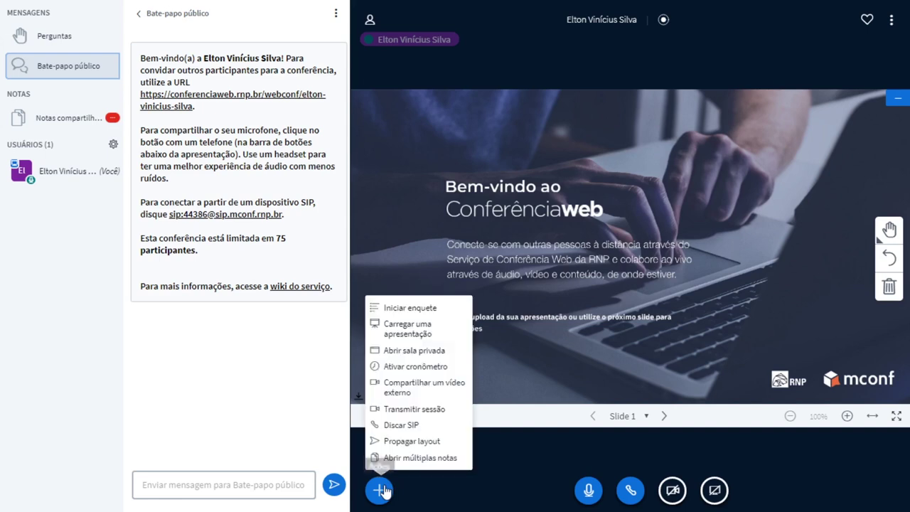
click(411, 307)
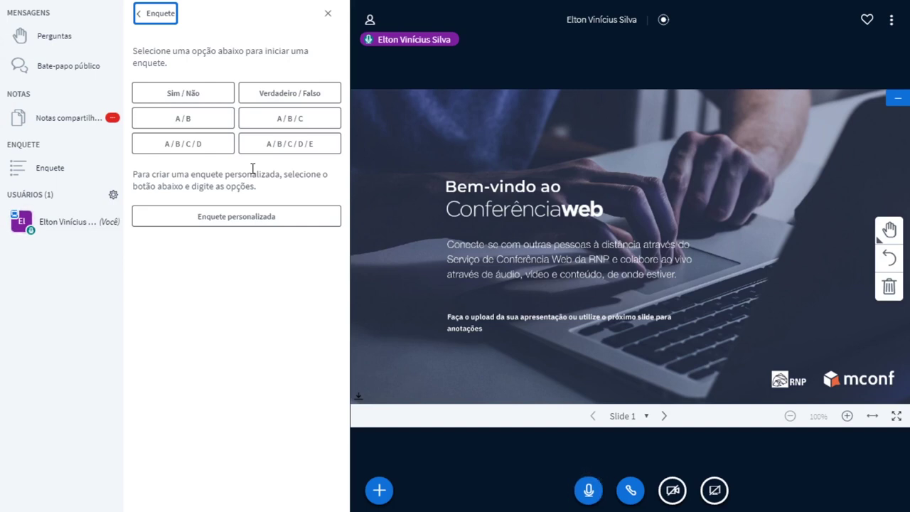
click(180, 94)
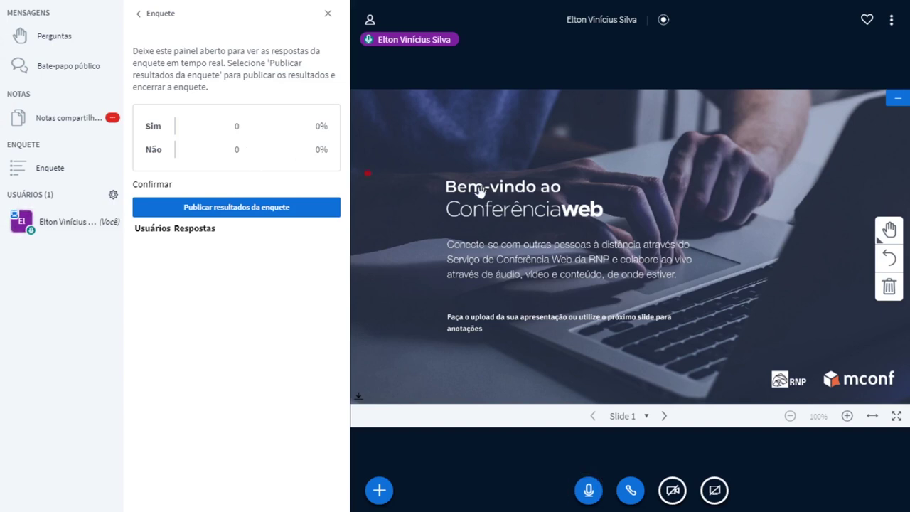
click(144, 17)
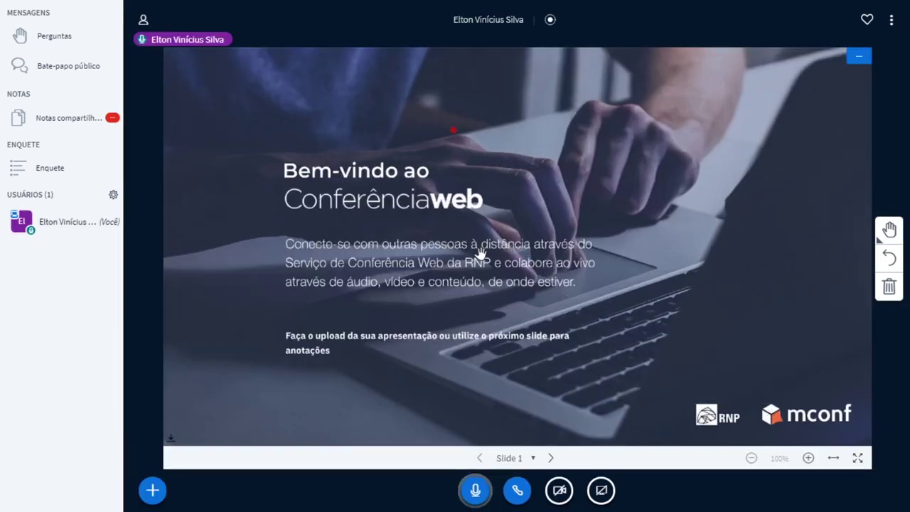
click(68, 71)
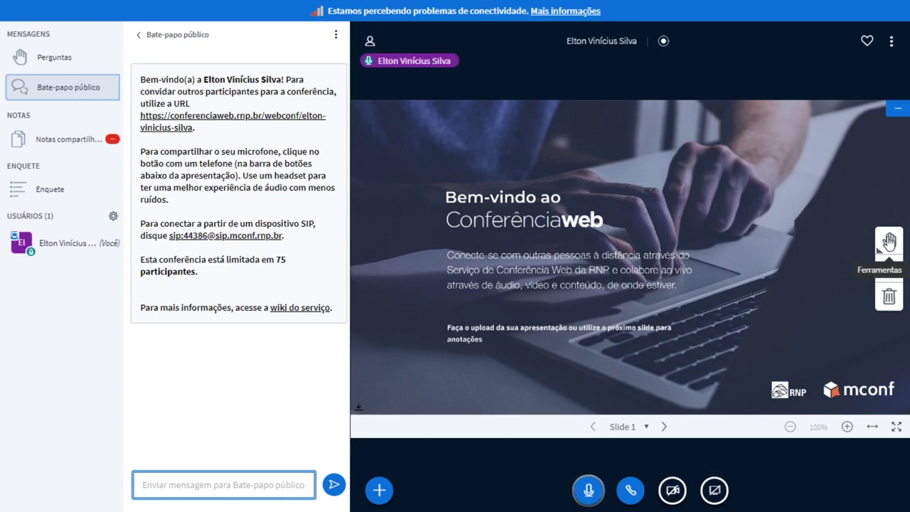
Draw a red freehand arrow with the pencil tool pointing at the welcome title on slide 1.
click(889, 242)
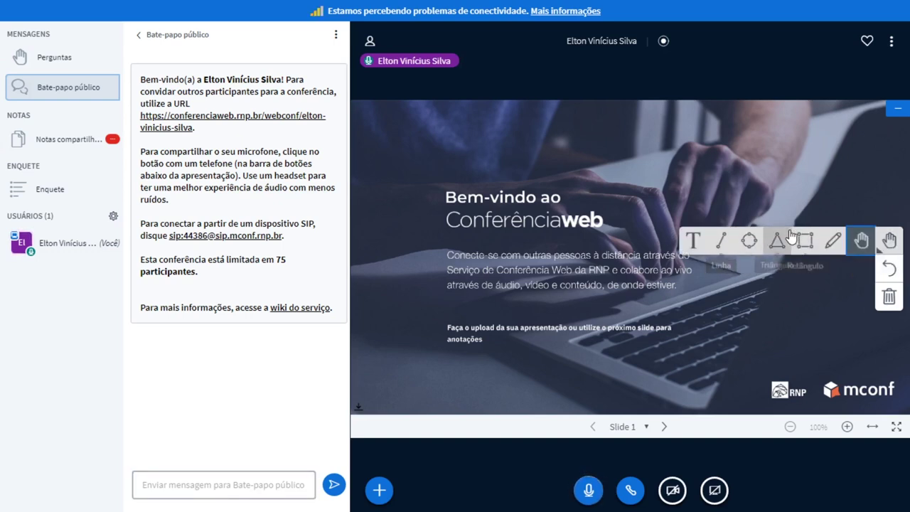
click(833, 240)
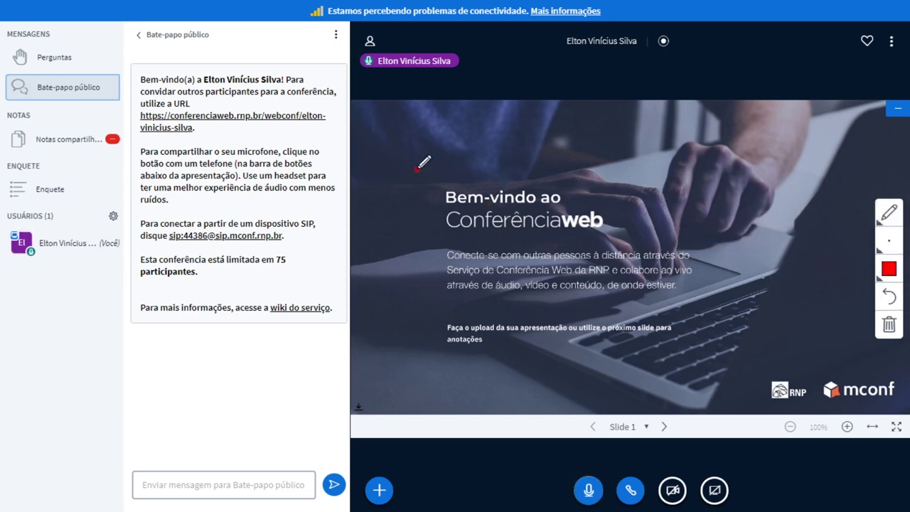
drag(408, 163, 459, 206)
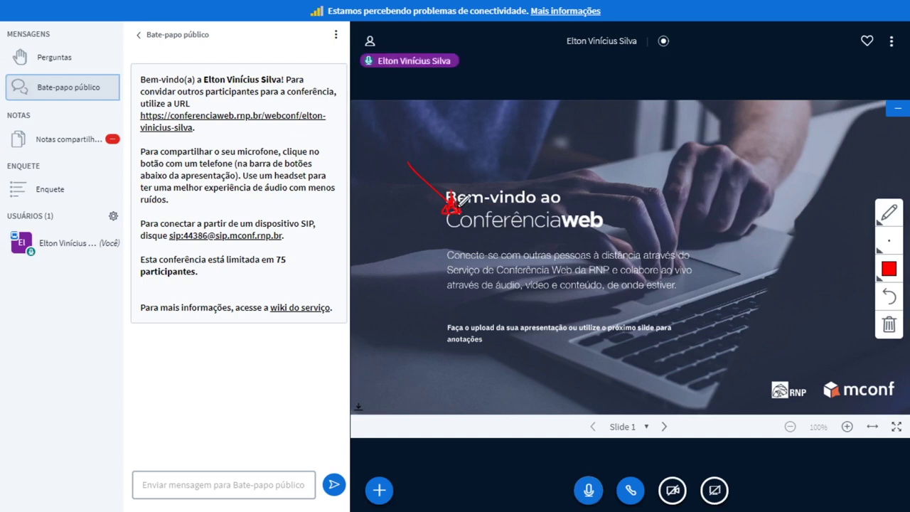
Draw a red rectangle around the upload note on slide 1, and clear all annotations.
click(885, 213)
click(856, 213)
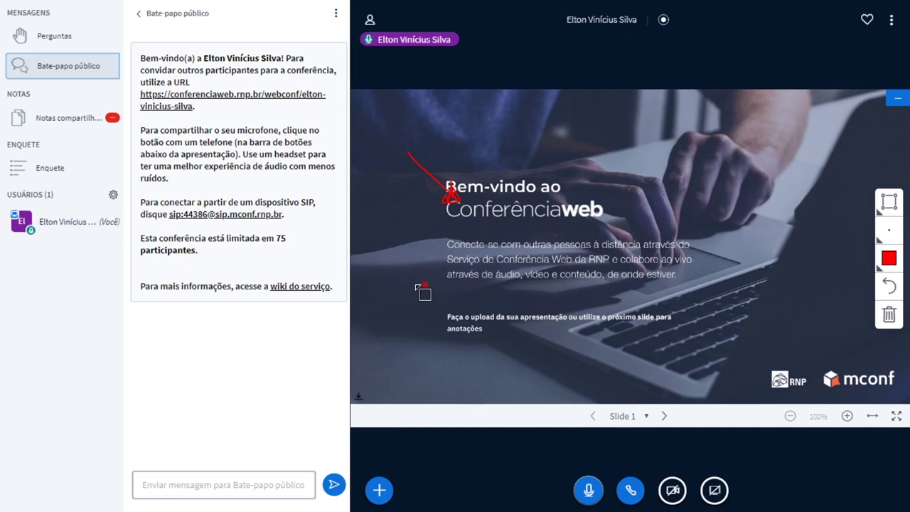
drag(413, 289, 717, 345)
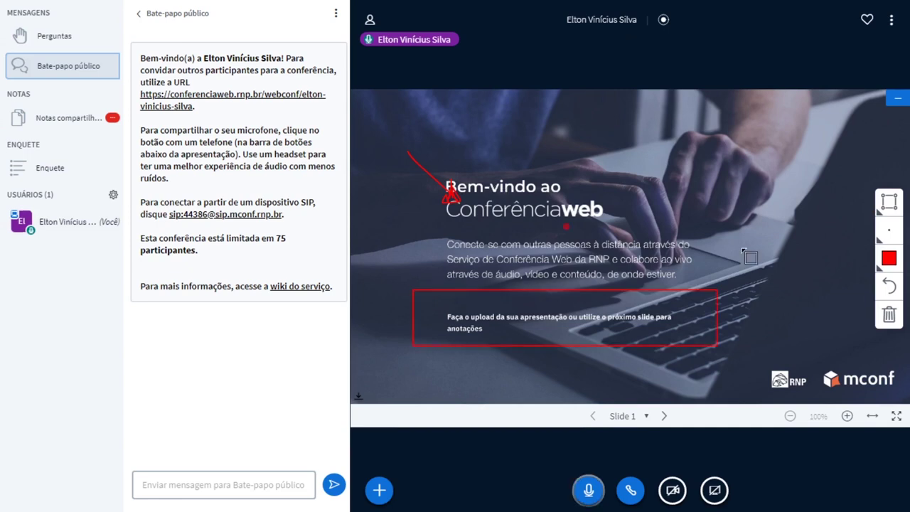
click(881, 313)
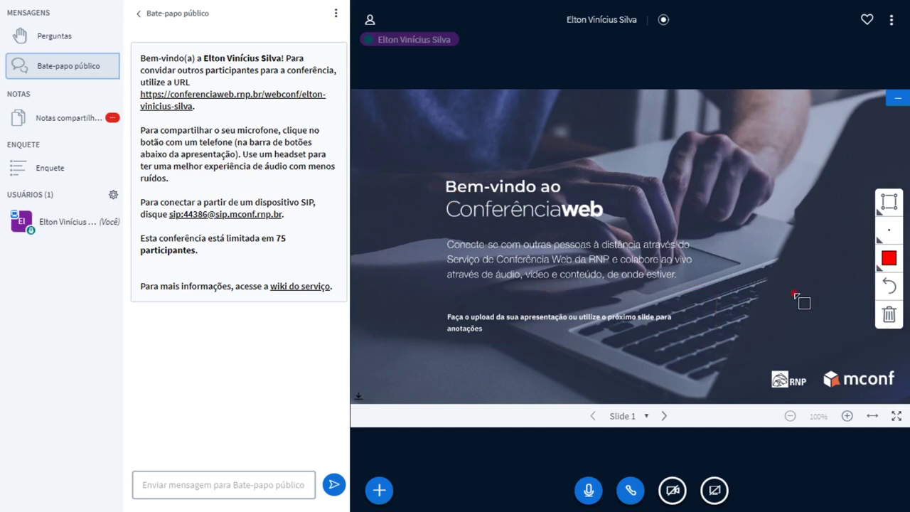
Open multiple notes and write "Aqui vamos colocar as ideias de cada um." in note 1, ending with a new line.
click(380, 490)
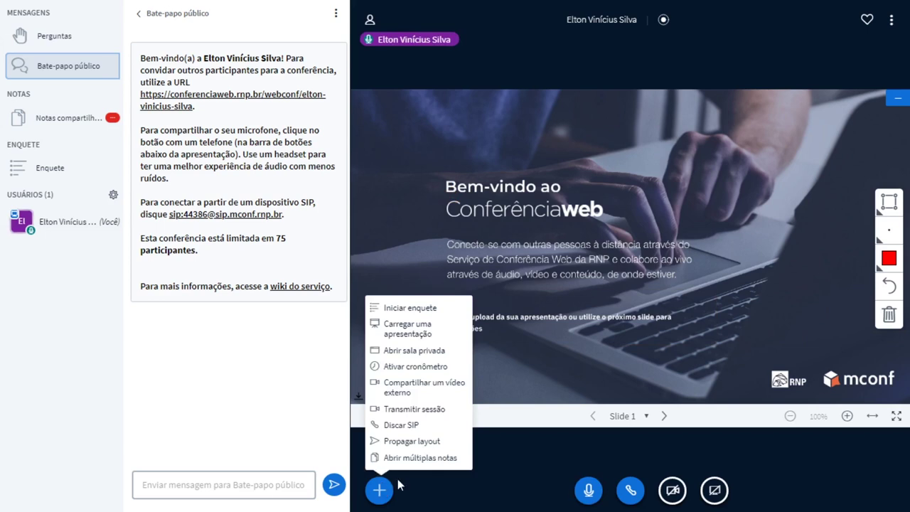
click(407, 459)
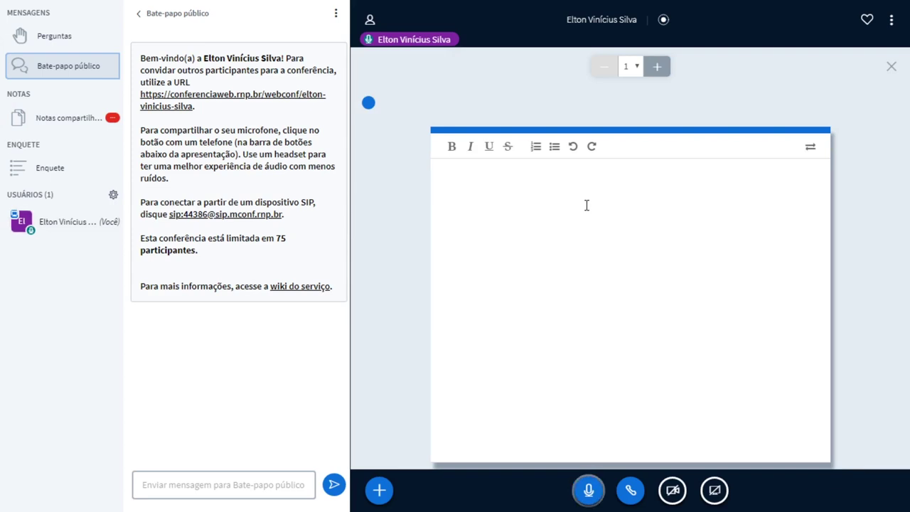
text(Aqui vamos)
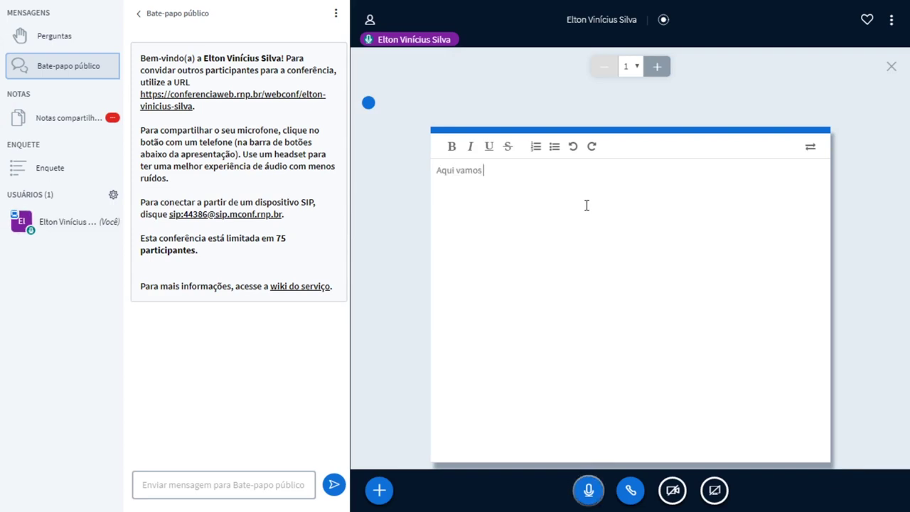
text( colocar)
key(BackSpace)
key(BackSpace)
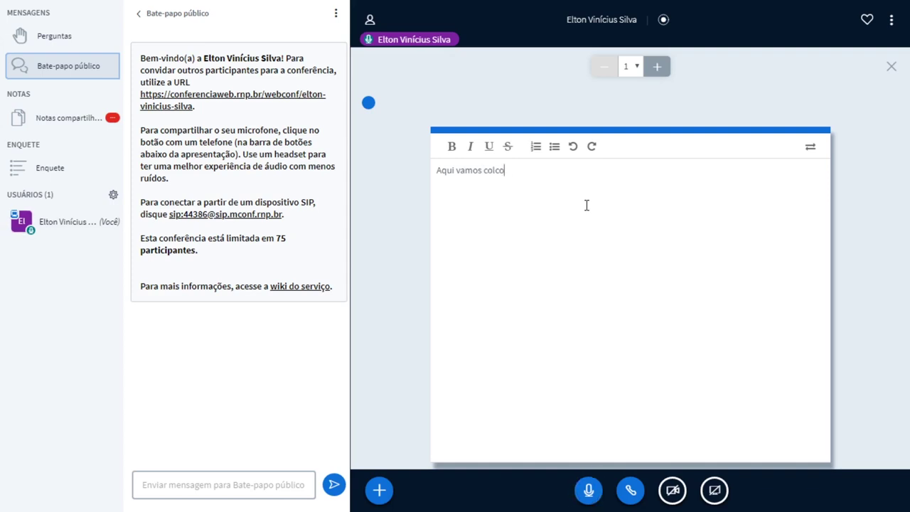
text(ar a)
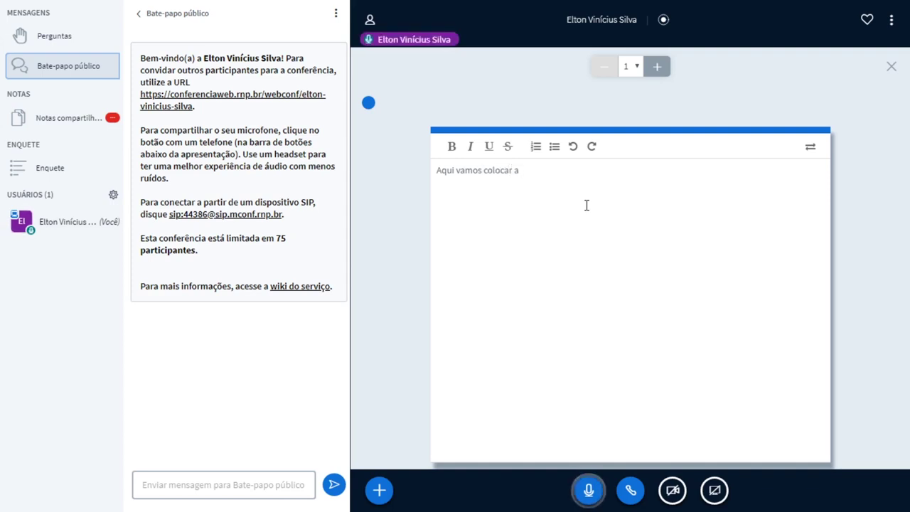
text(s ide)
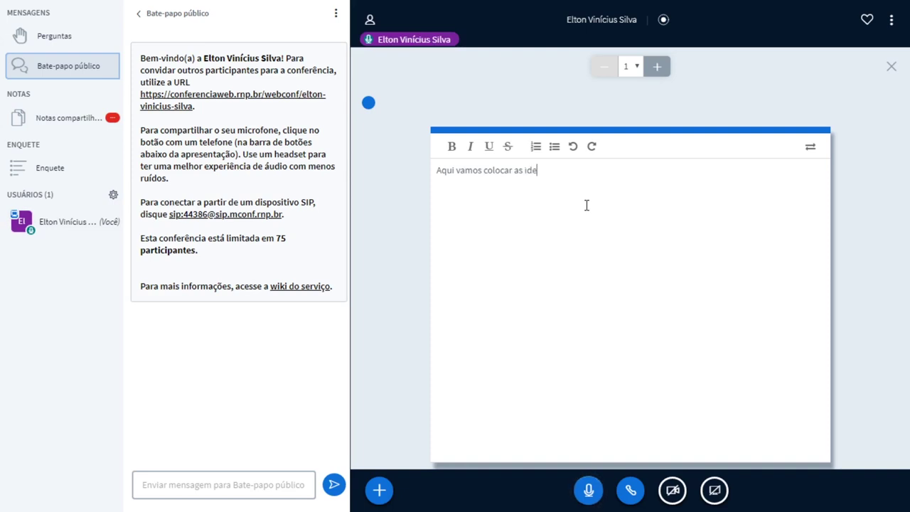
text(ias de cada um.)
key(Return)
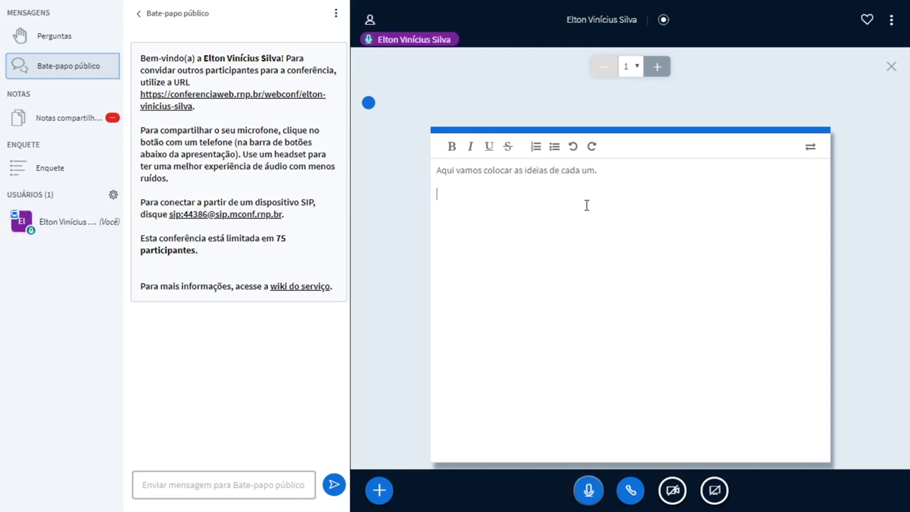